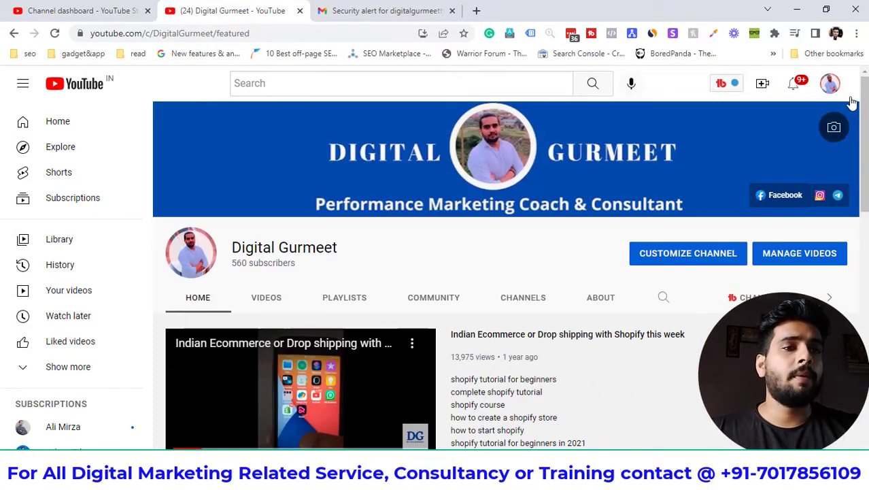
# Go to YouTube Studio for the Digital Gurmeet channel through the account menu.
pyautogui.click(831, 83)
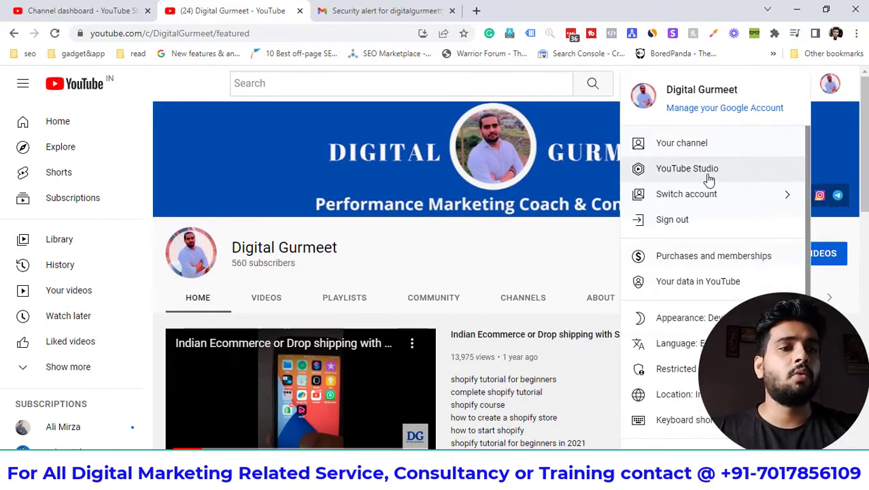
pyautogui.click(708, 178)
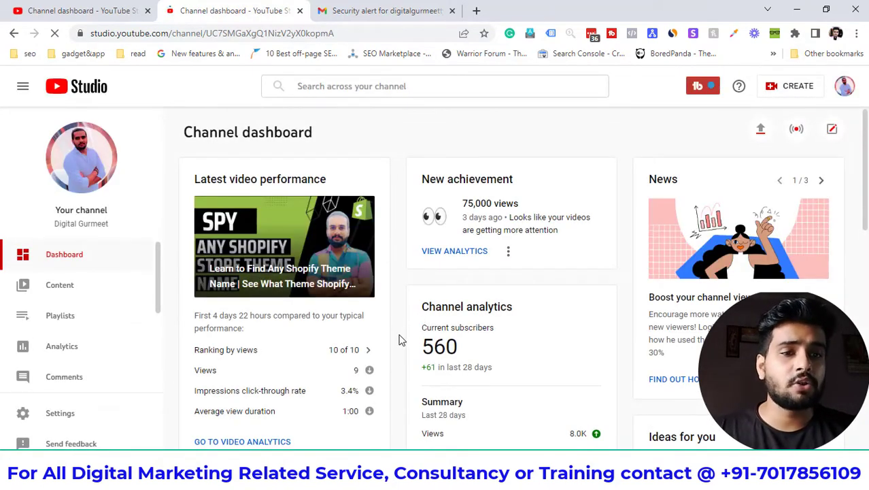
pyautogui.scroll(-2, 399, 340)
pyautogui.scroll(2, 399, 340)
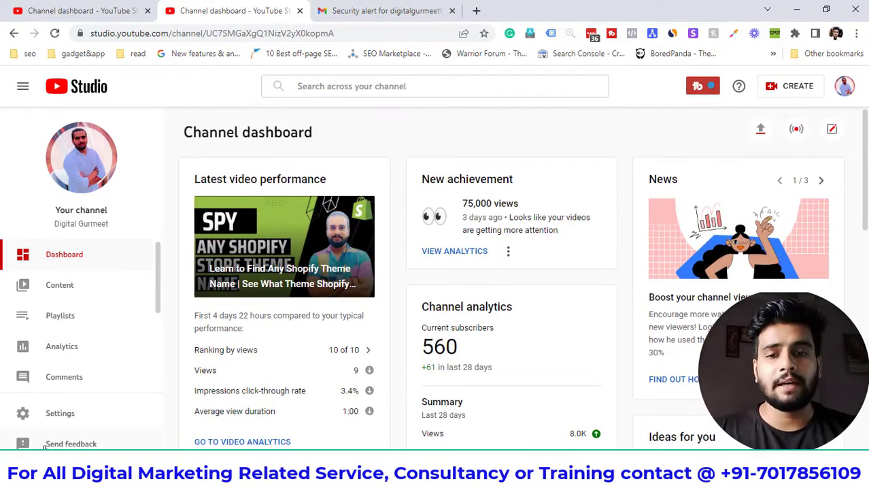
# Open the channel Settings at the Permissions section.
pyautogui.click(68, 416)
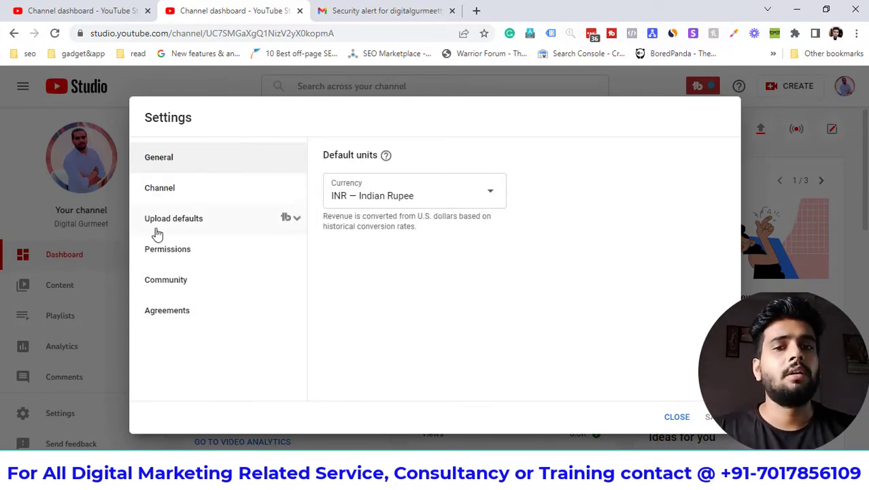
pyautogui.click(193, 259)
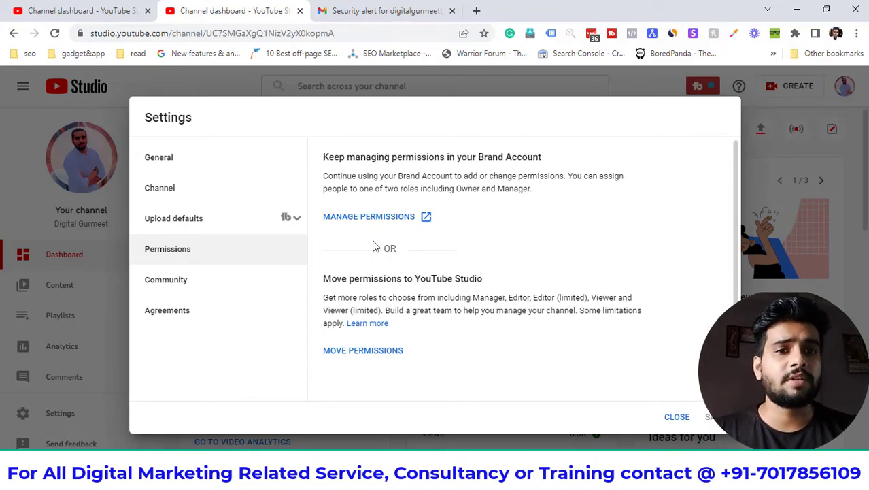
# Manage permissions in the Brand Account and open its user permissions from the details page.
pyautogui.click(368, 217)
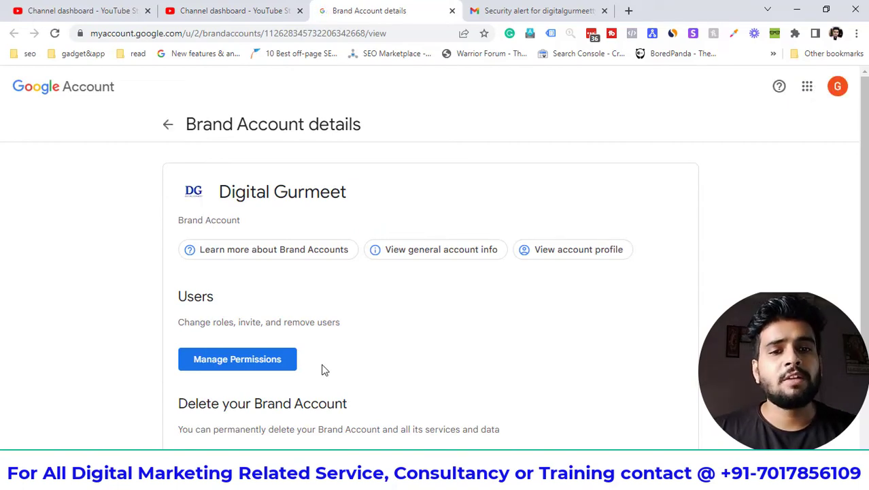
pyautogui.scroll(-2, 324, 368)
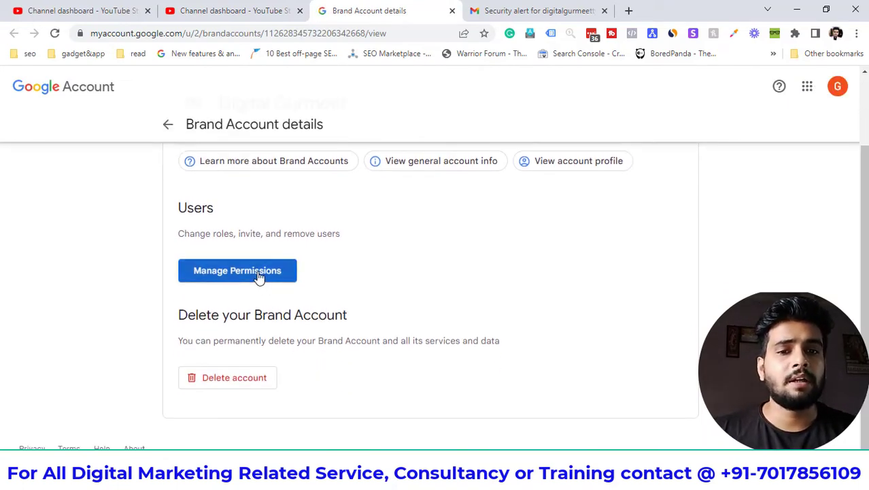
pyautogui.click(259, 276)
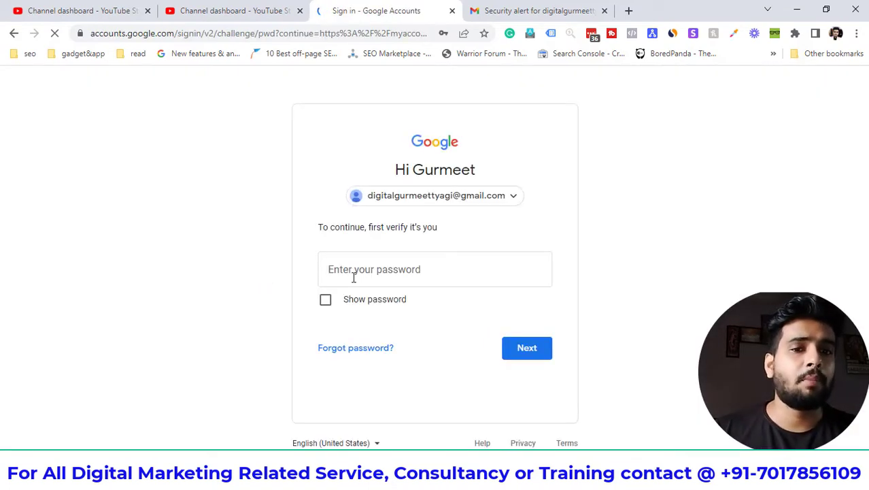
# Enter the account password and submit it for identity verification.
pyautogui.click(377, 269)
pyautogui.write('••••••••••••')
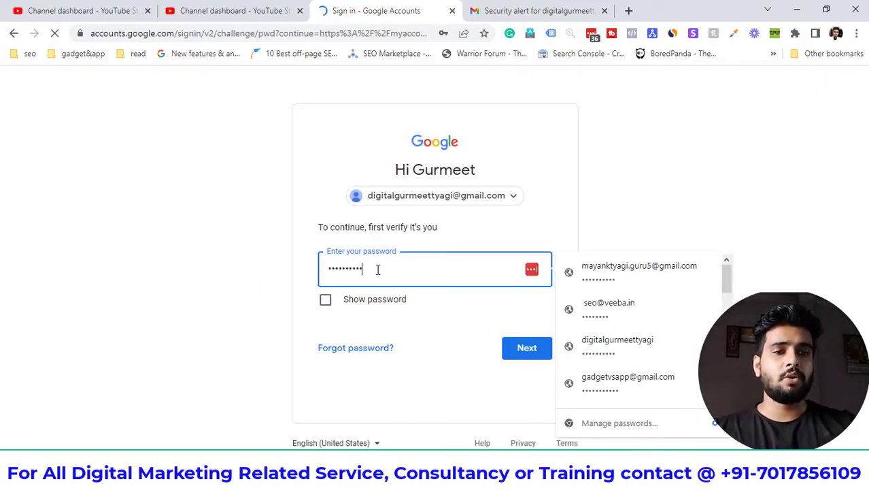
pyautogui.hotkey('ctrl', 'a')
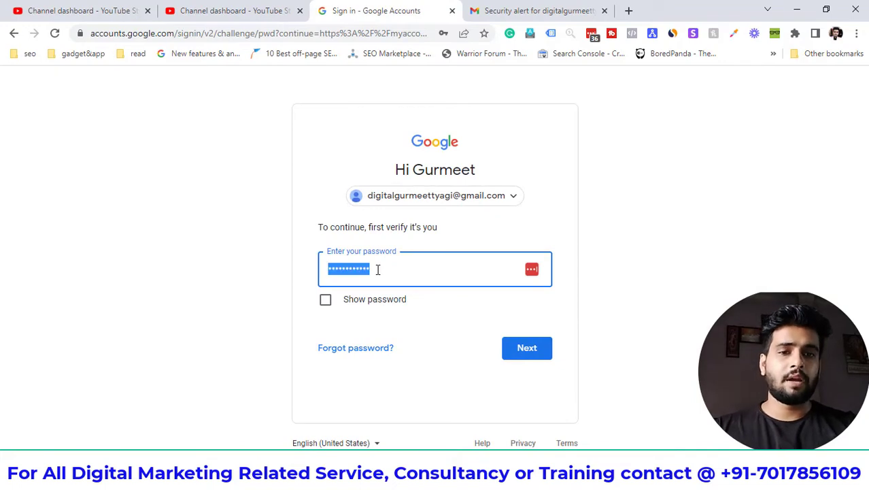
pyautogui.press('BackSpace')
pyautogui.write('••••••')
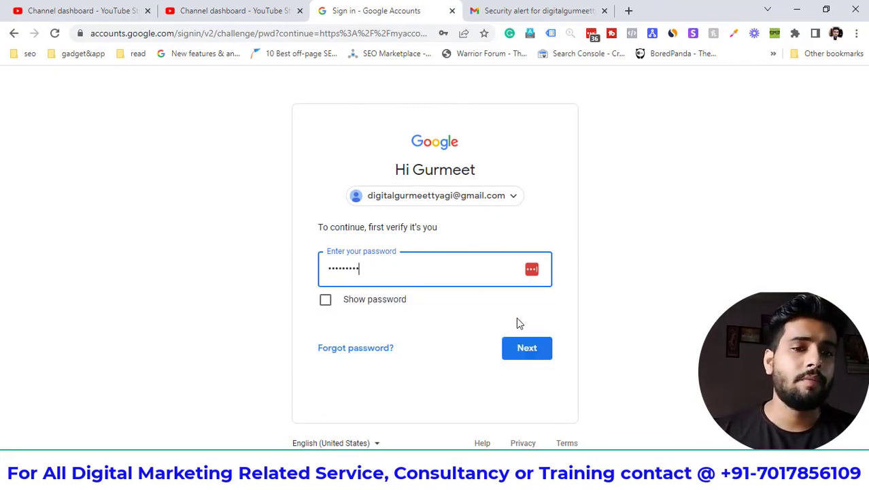
pyautogui.click(527, 356)
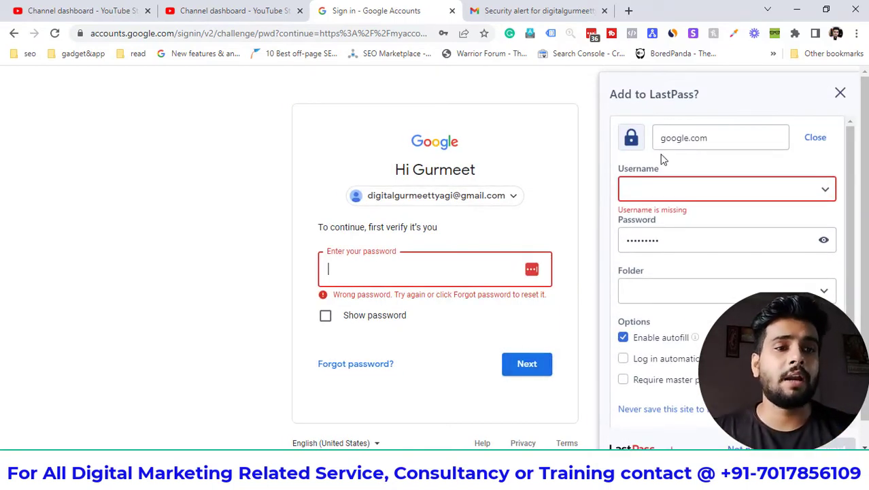
# Retry the password after the error, finish verification, and dismiss the save-password popup.
pyautogui.click(840, 93)
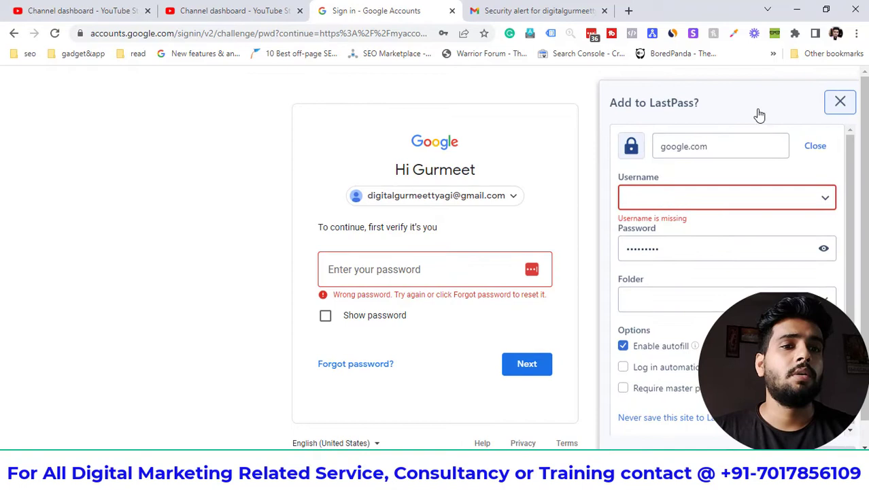
pyautogui.click(430, 272)
pyautogui.hotkey('ctrl', 'v')
pyautogui.press('Return')
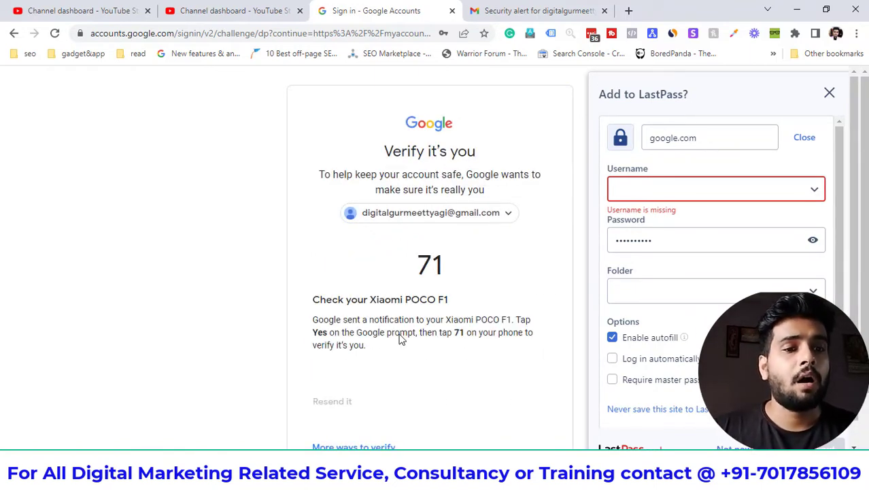
pyautogui.scroll(-3, 682, 213)
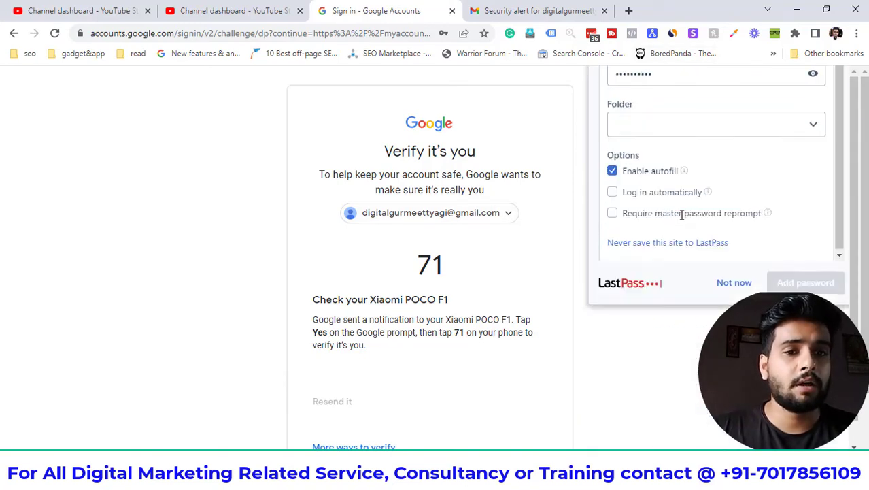
pyautogui.click(547, 285)
pyautogui.scroll(-2, 547, 285)
pyautogui.scroll(2, 548, 285)
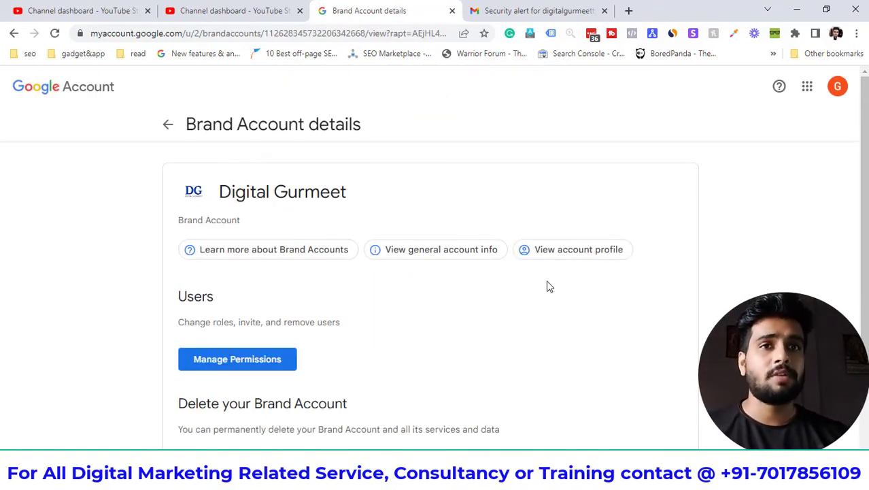
# Add a new user to the Brand Account by entering the user's e-mail address.
pyautogui.scroll(-2, 506, 345)
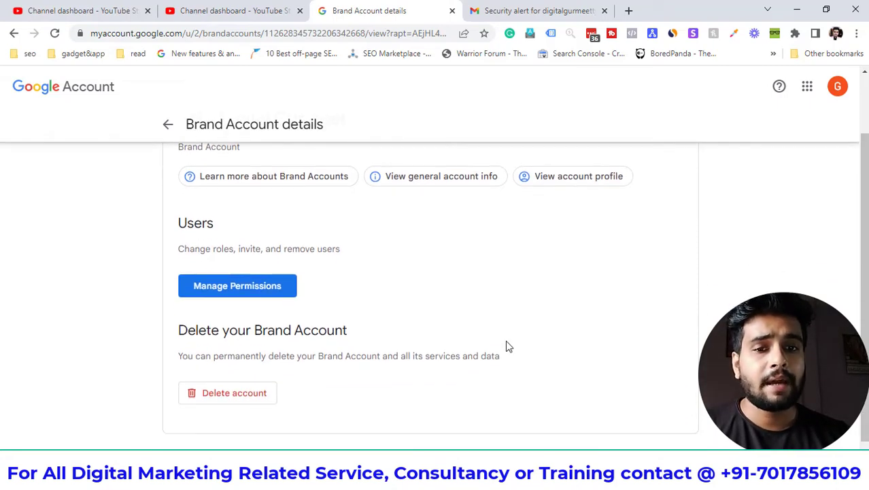
pyautogui.click(255, 294)
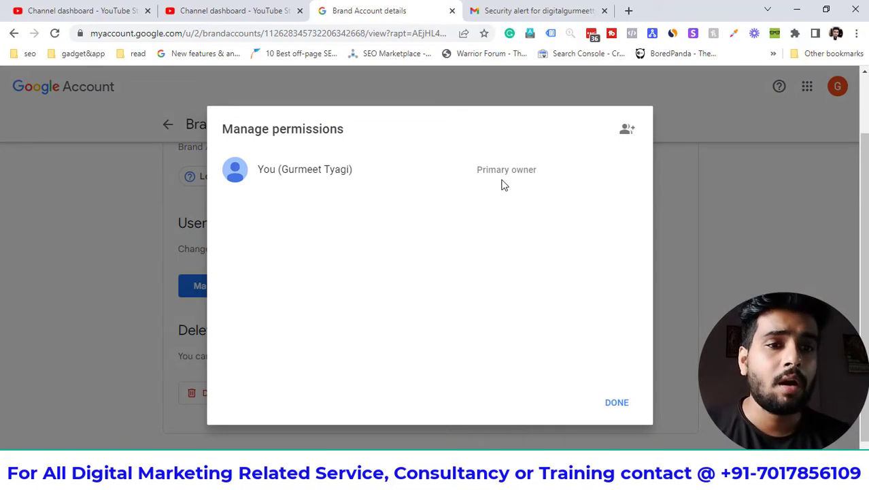
pyautogui.click(625, 131)
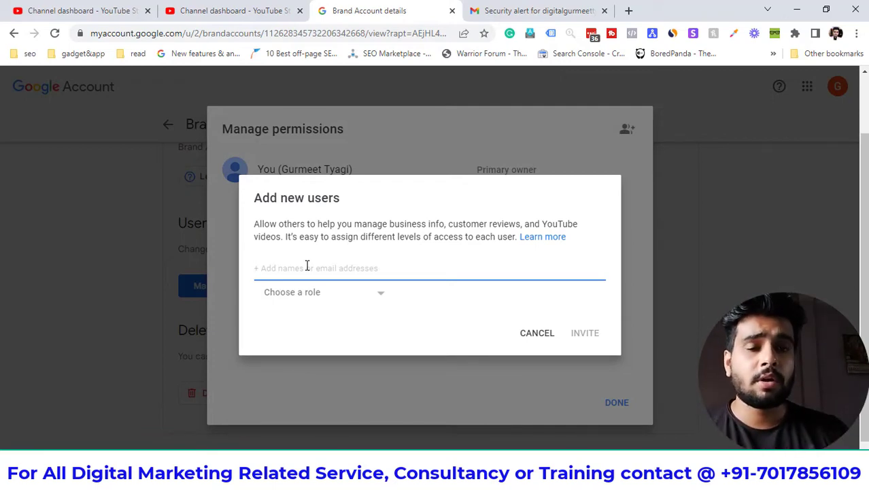
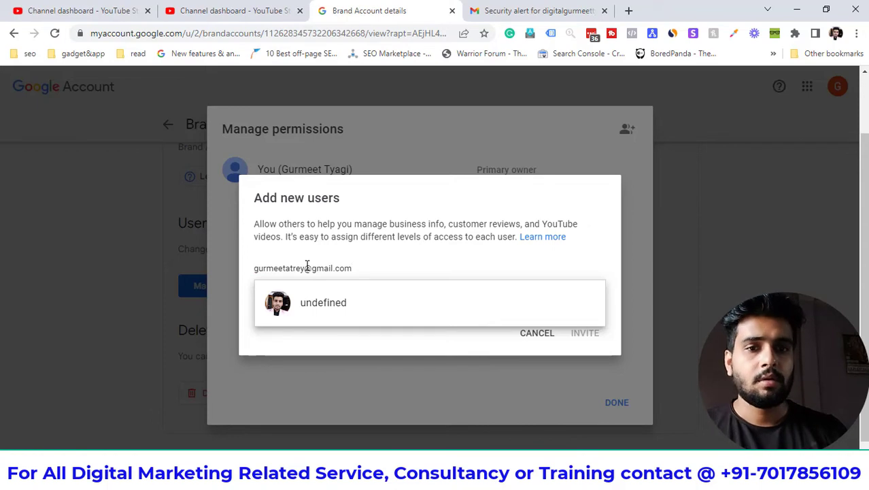
pyautogui.press('Return')
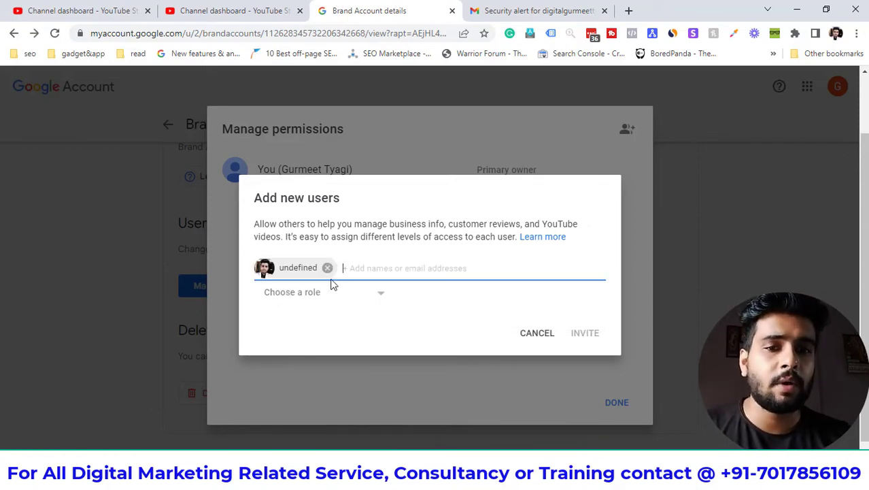
# Give the new user the Manager role, send the invitation and close the dialog.
pyautogui.click(323, 300)
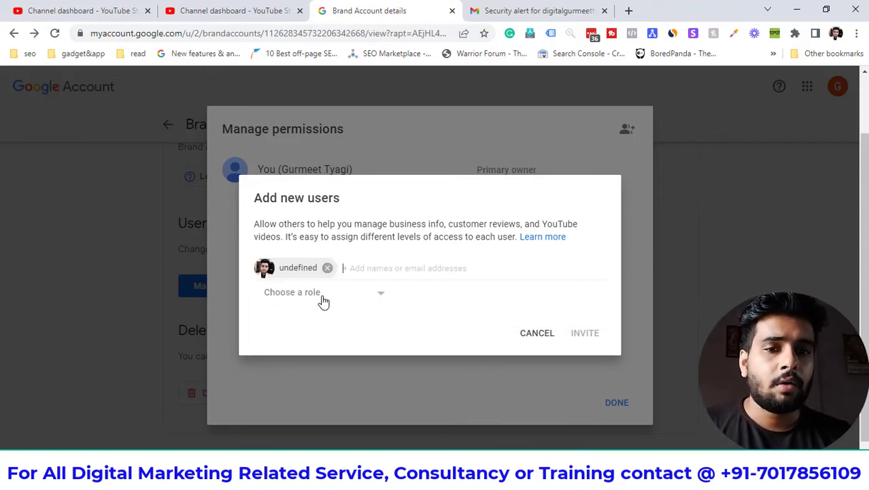
pyautogui.click(323, 299)
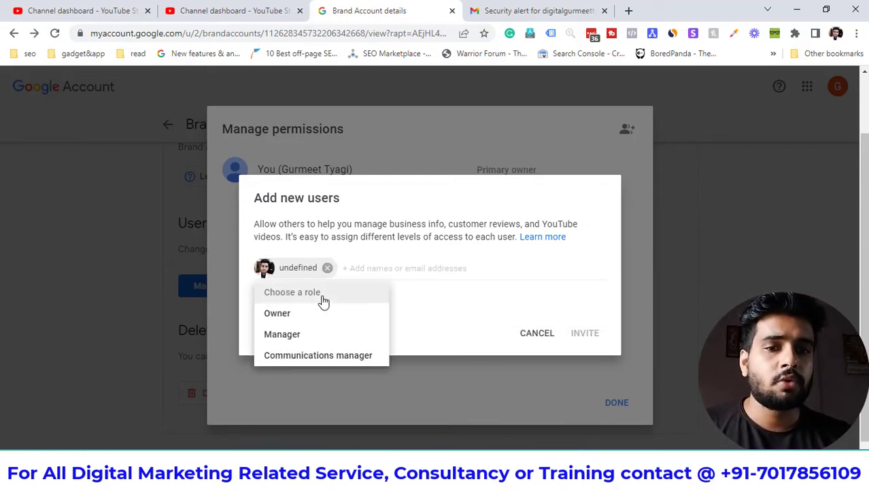
pyautogui.click(314, 336)
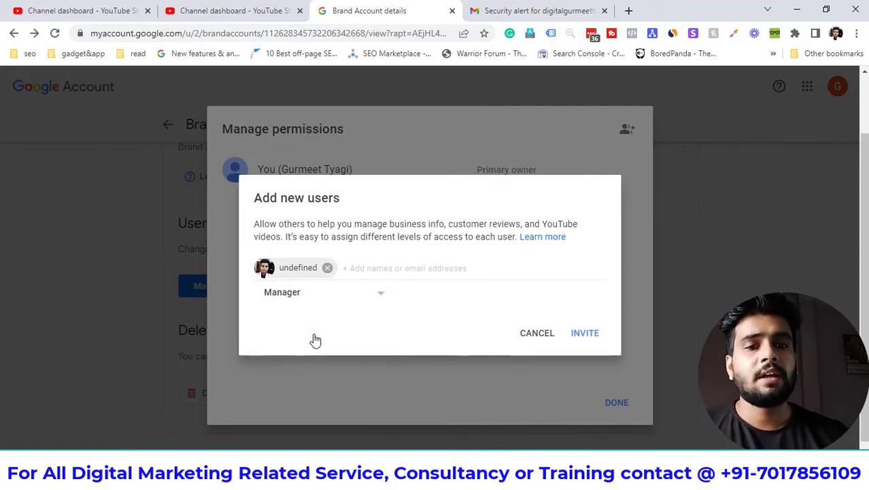
pyautogui.click(580, 337)
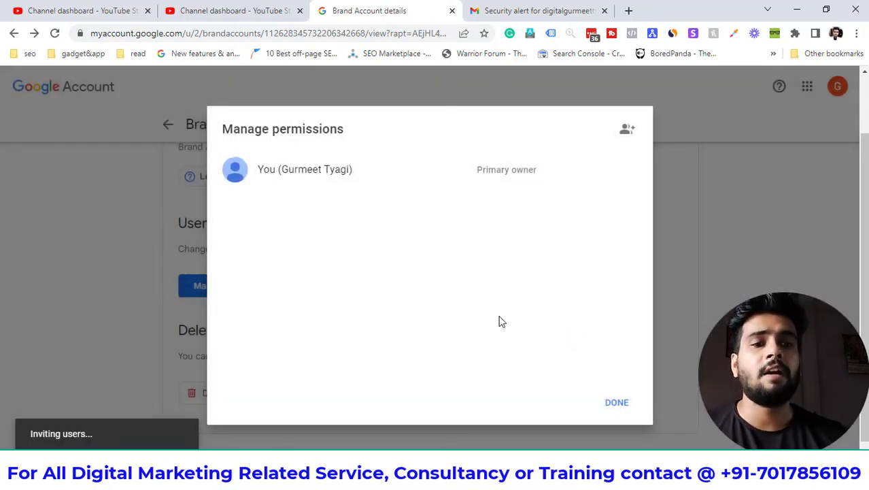
pyautogui.click(618, 404)
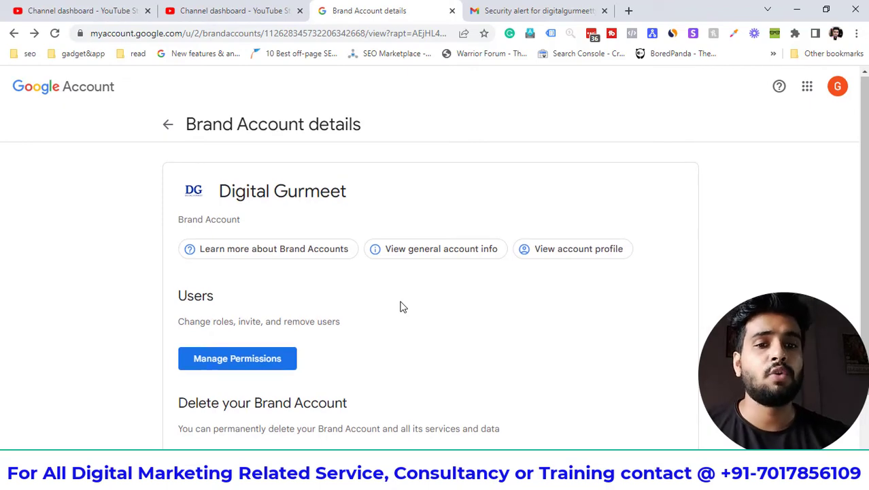
pyautogui.scroll(-1, 401, 306)
pyautogui.scroll(1, 401, 306)
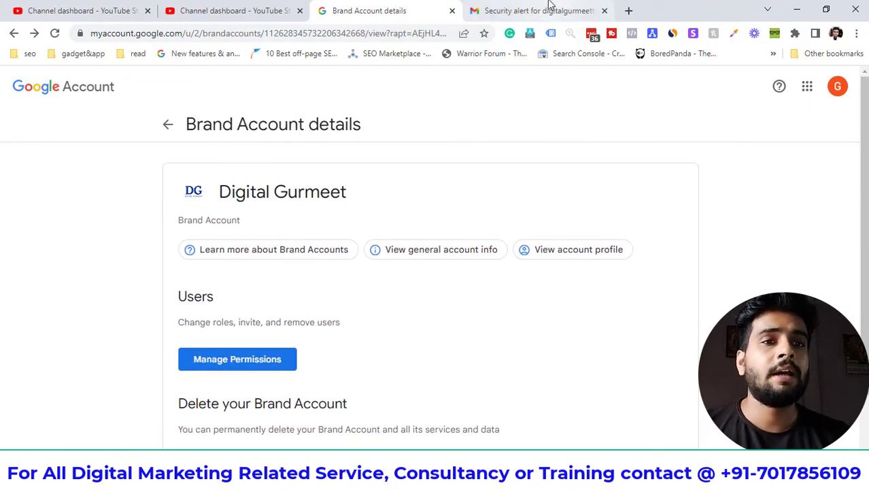
# Open the Brand Account invitation e-mail in Gmail and scroll to Accept invitation.
pyautogui.click(546, 11)
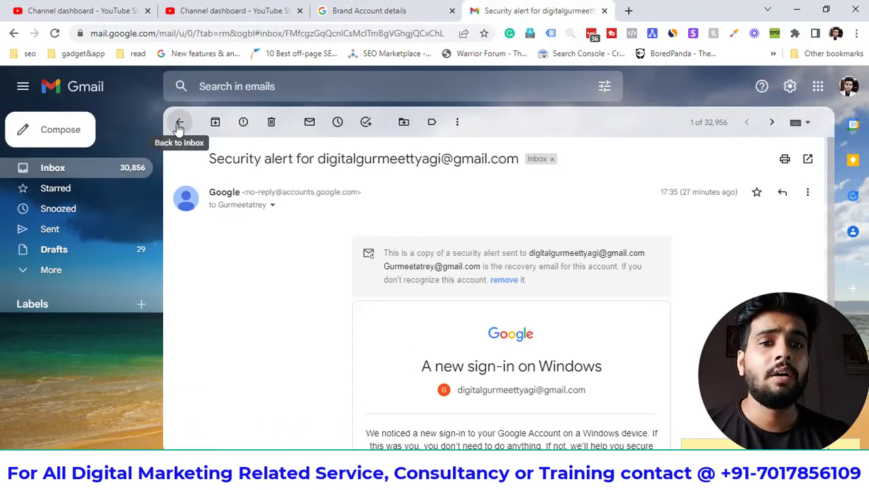
pyautogui.click(180, 123)
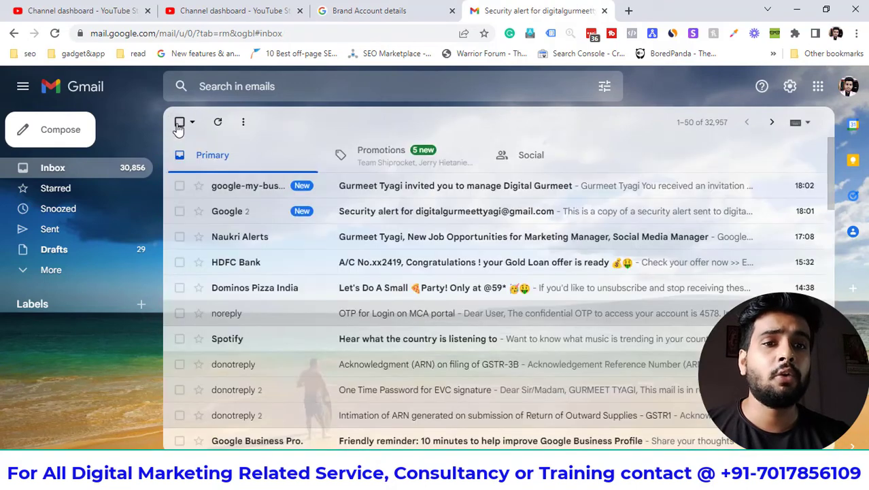
pyautogui.click(257, 188)
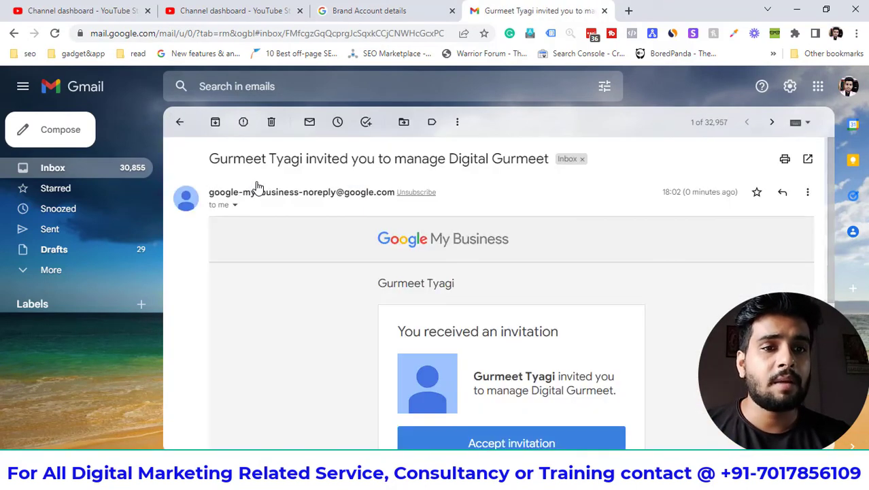
pyautogui.scroll(-2, 303, 283)
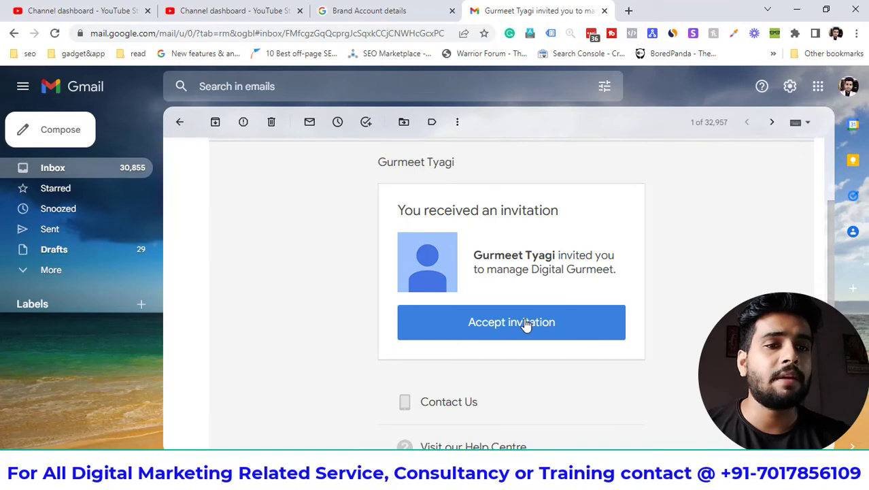